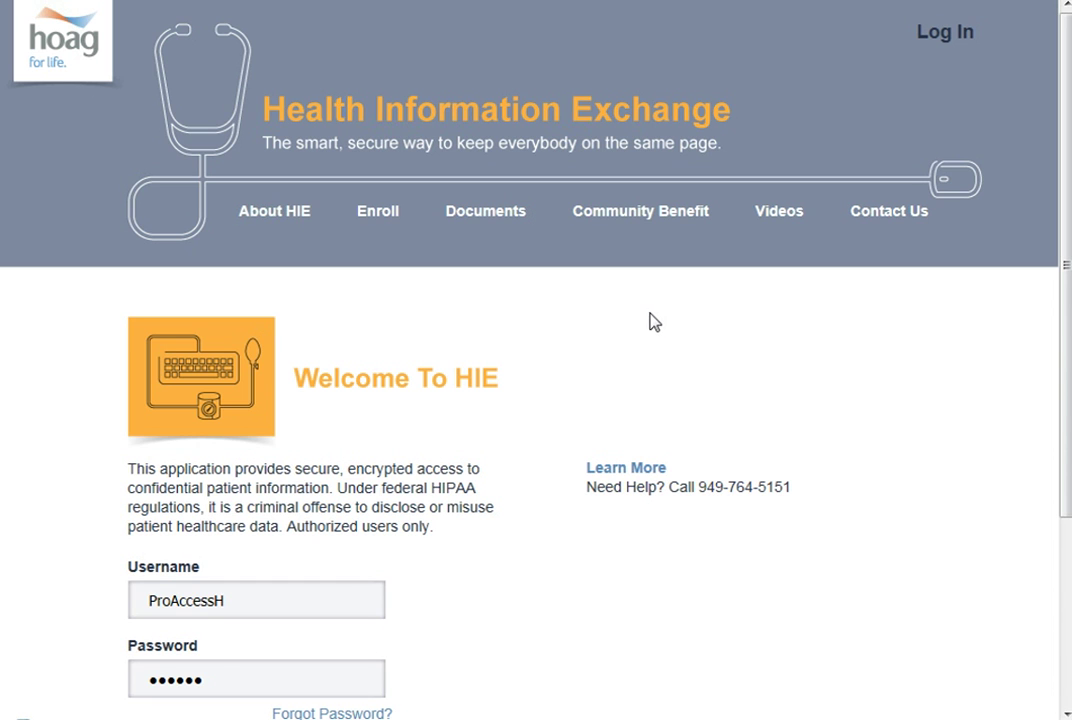
- Log in to the Health Information Exchange with the prefilled credentials and launch ProAccess
left_click_drag(1065, 263, 1066, 350)
left_click(207, 655)
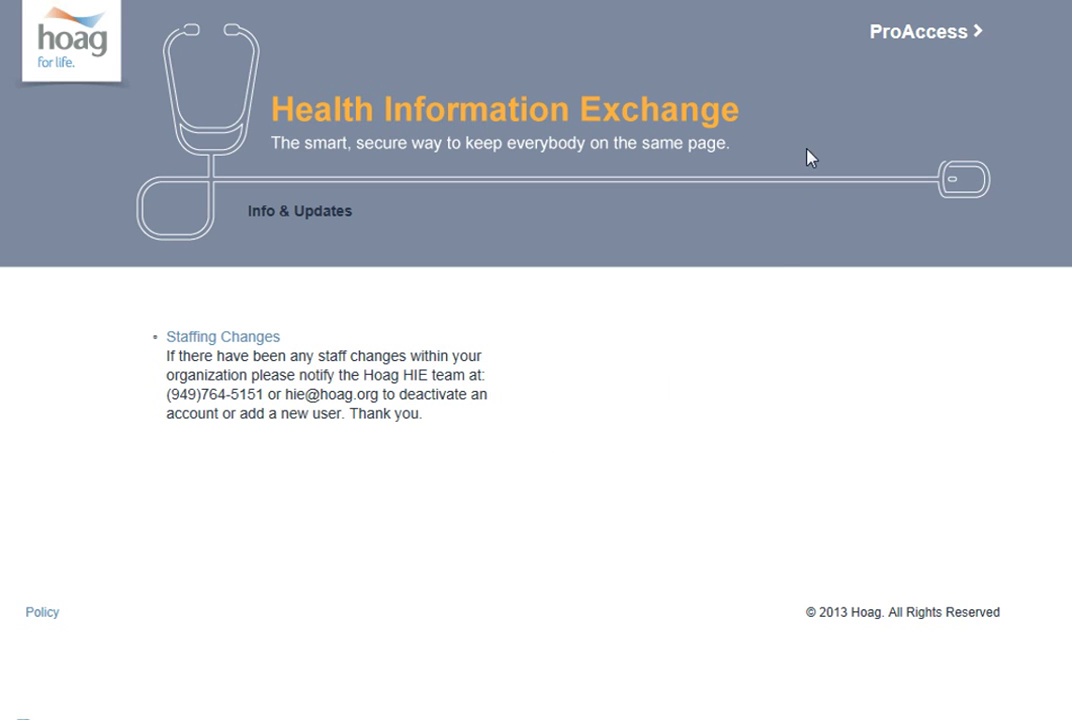
left_click(884, 42)
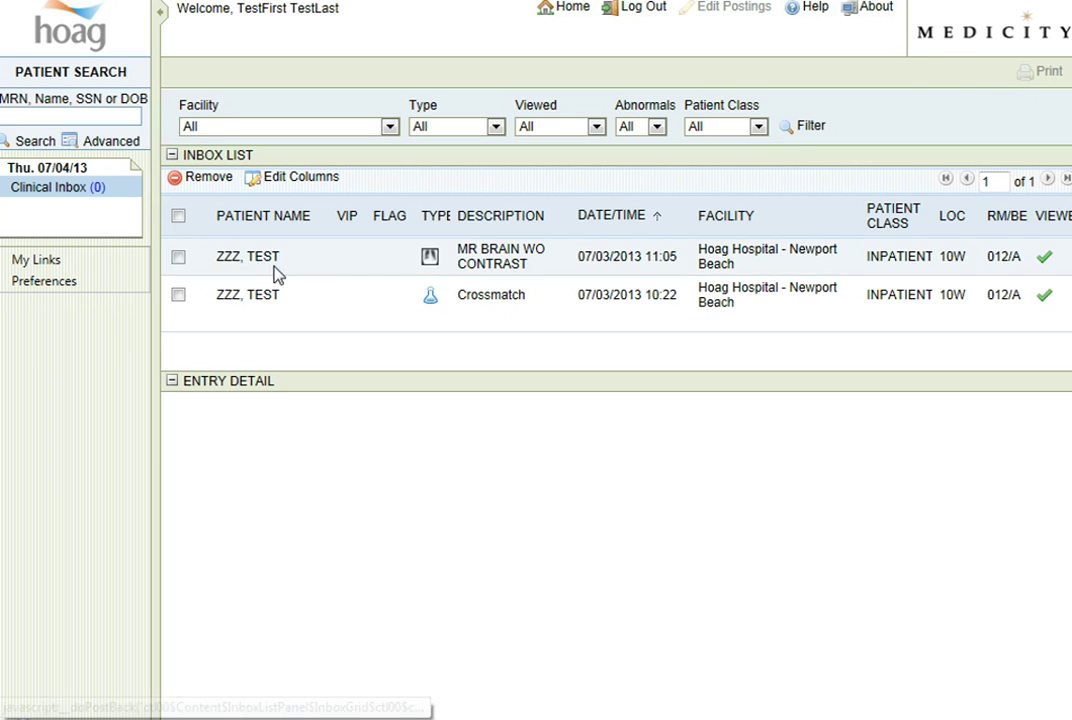
- Select both Clinical Inbox entries and display the details of the MR BRAIN WO CONTRAST result
left_click(178, 257)
left_click(178, 294)
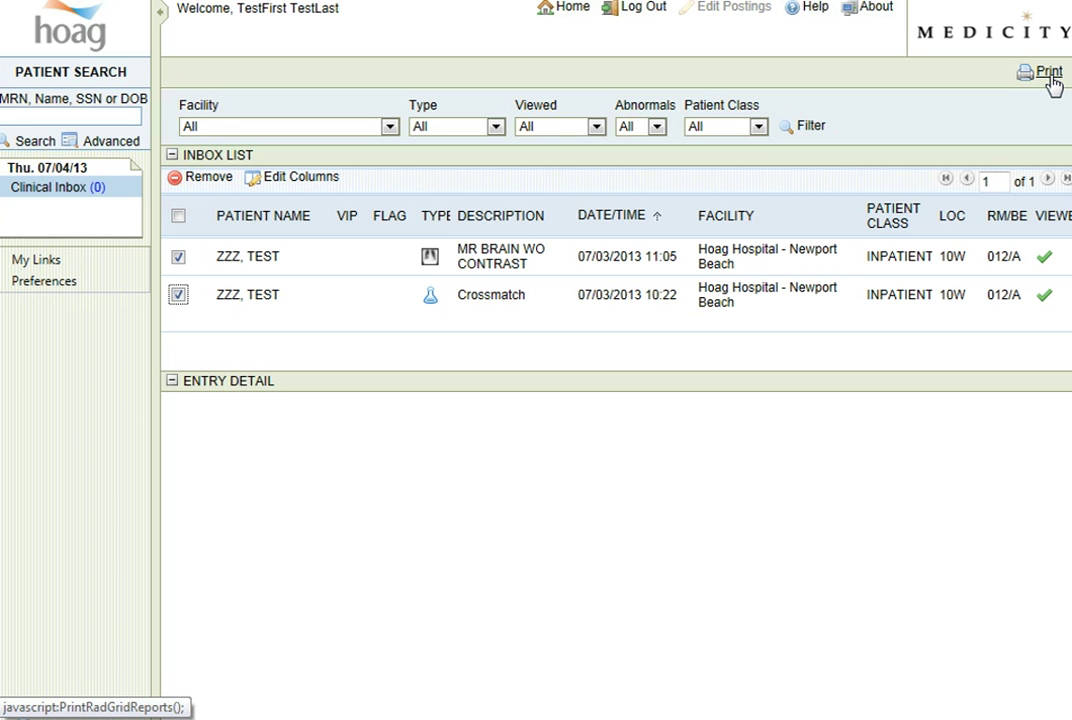
left_click(233, 257)
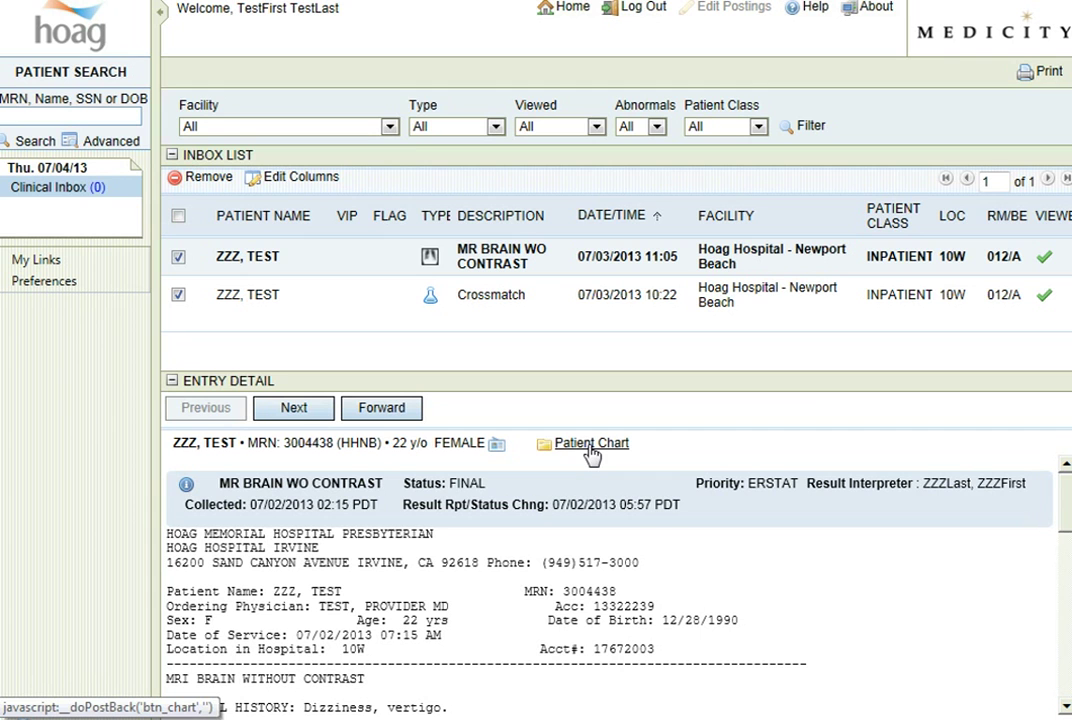
- Search for the patient by last and first name and open the matching patient's chart
left_click(33, 114)
type("ZZZ, Test")
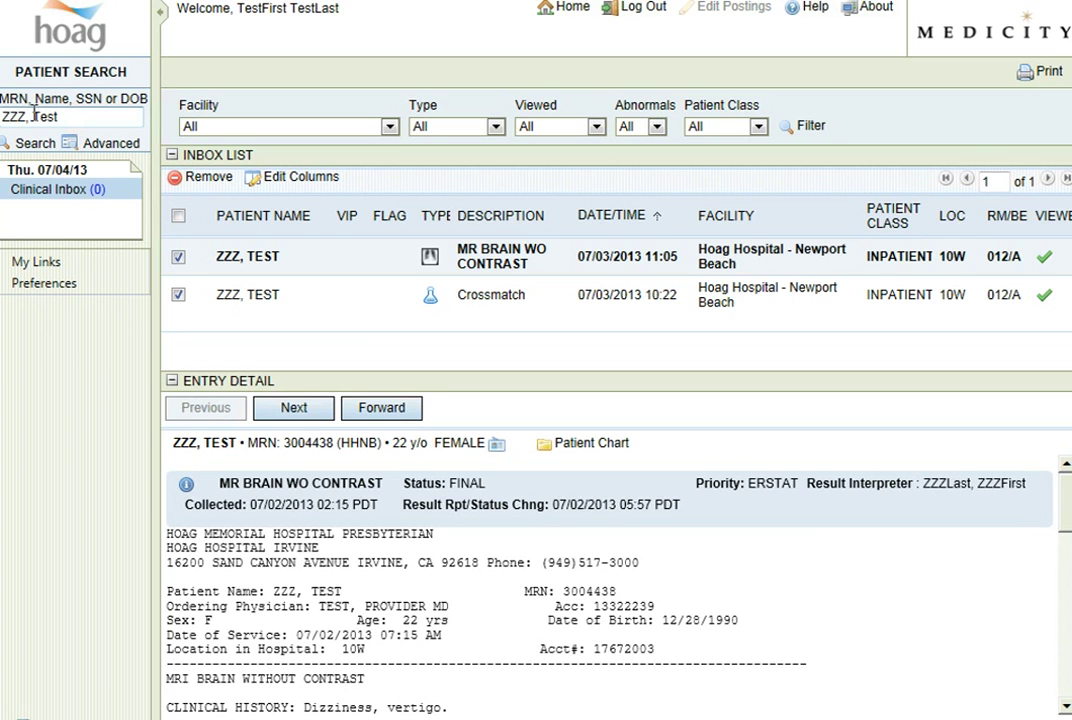
key("Return")
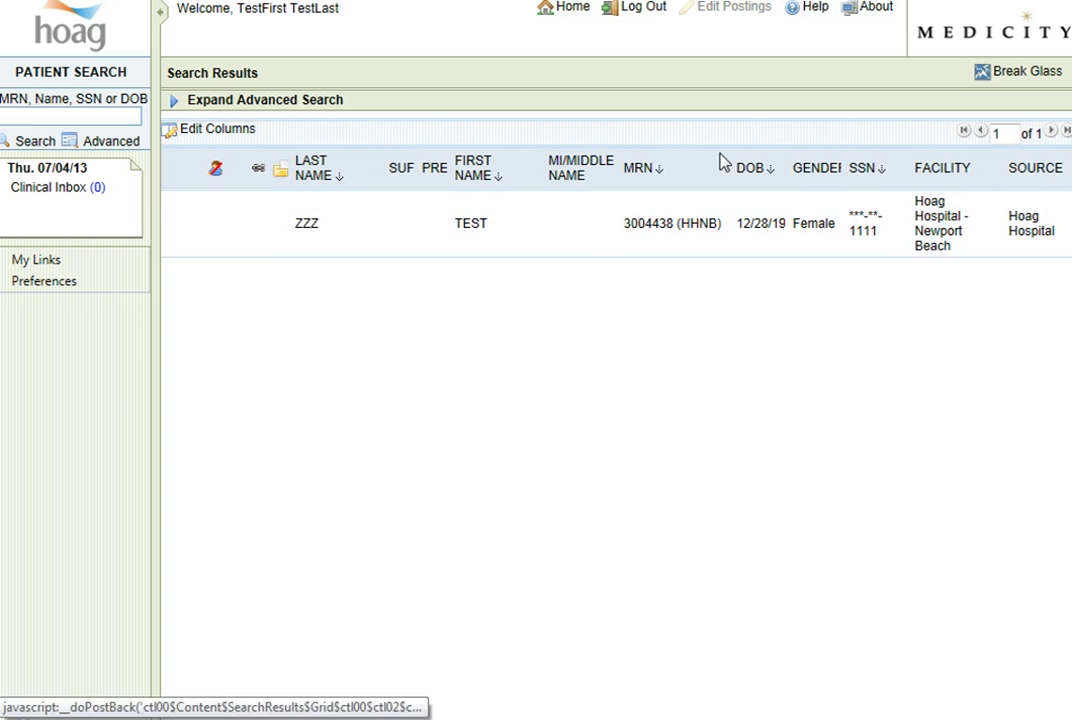
left_click(307, 225)
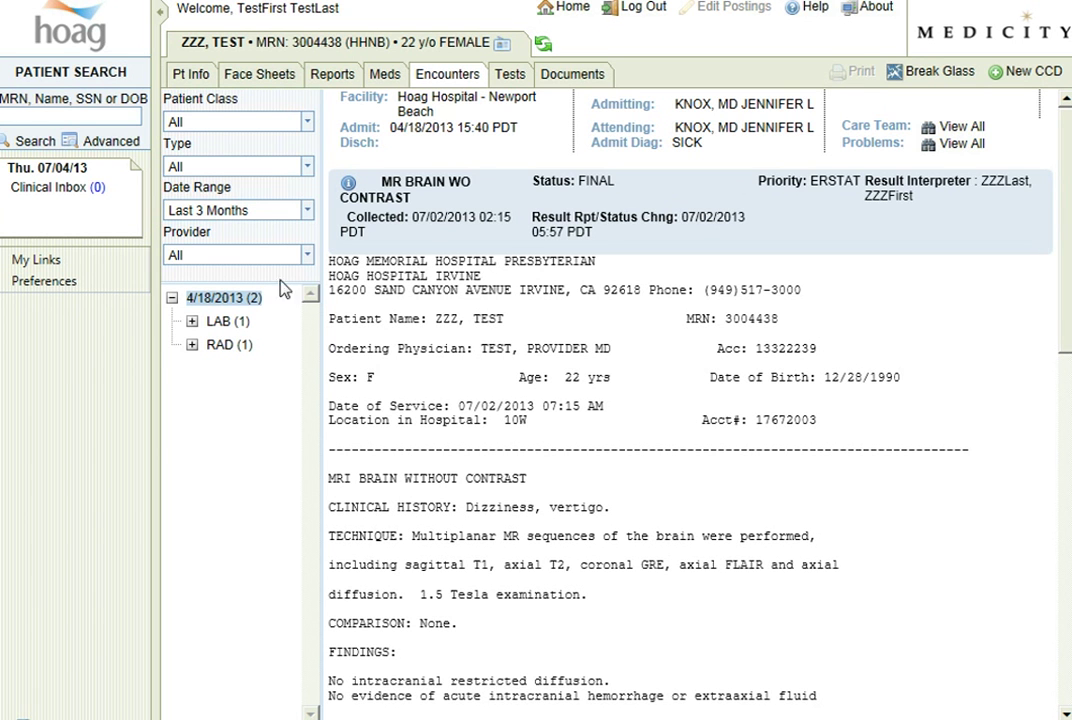
- View the RAD results of the 4/18/2013 encounter, and show the available type filters for the patient's tests
left_click(191, 345)
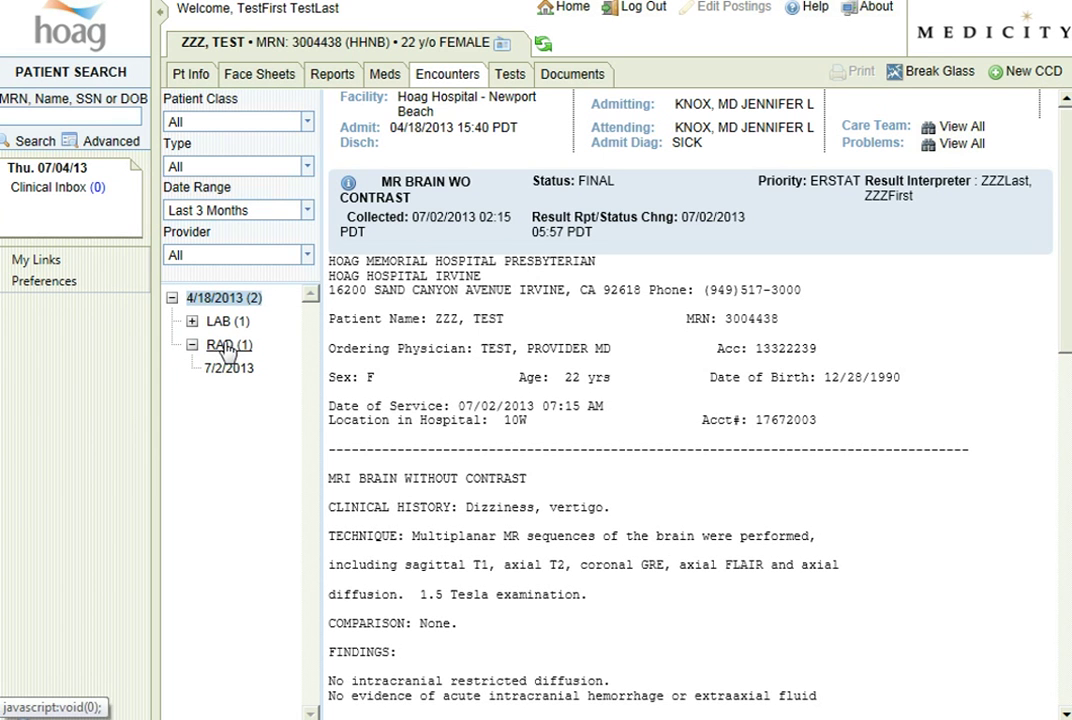
left_click(227, 345)
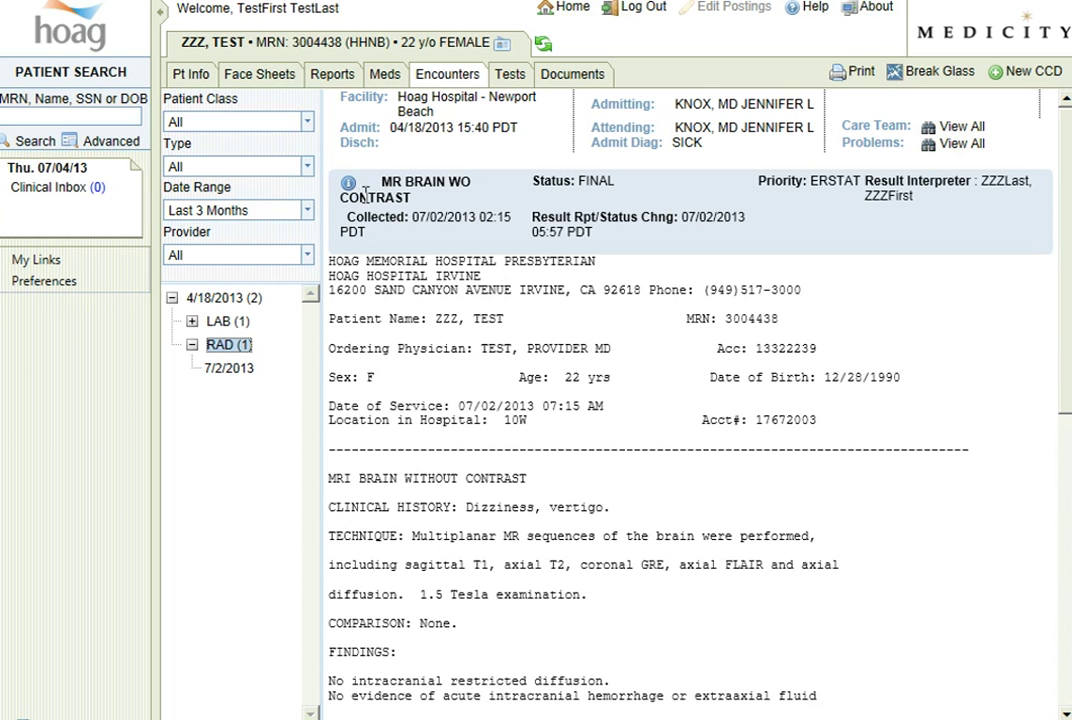
left_click(508, 79)
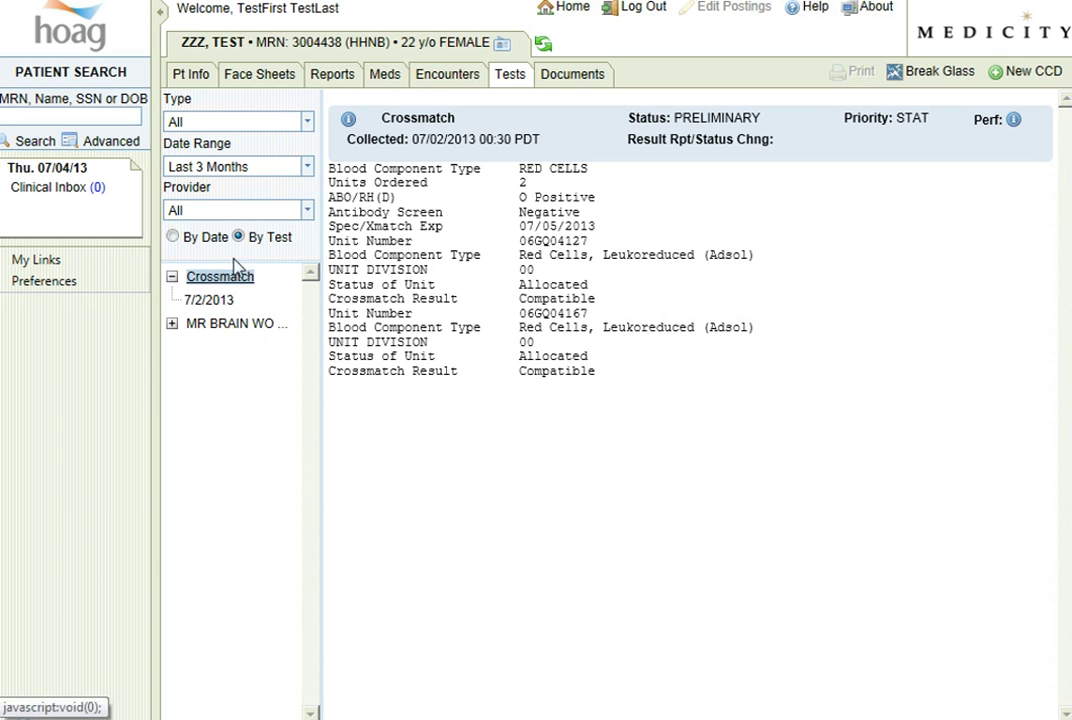
left_click(212, 124)
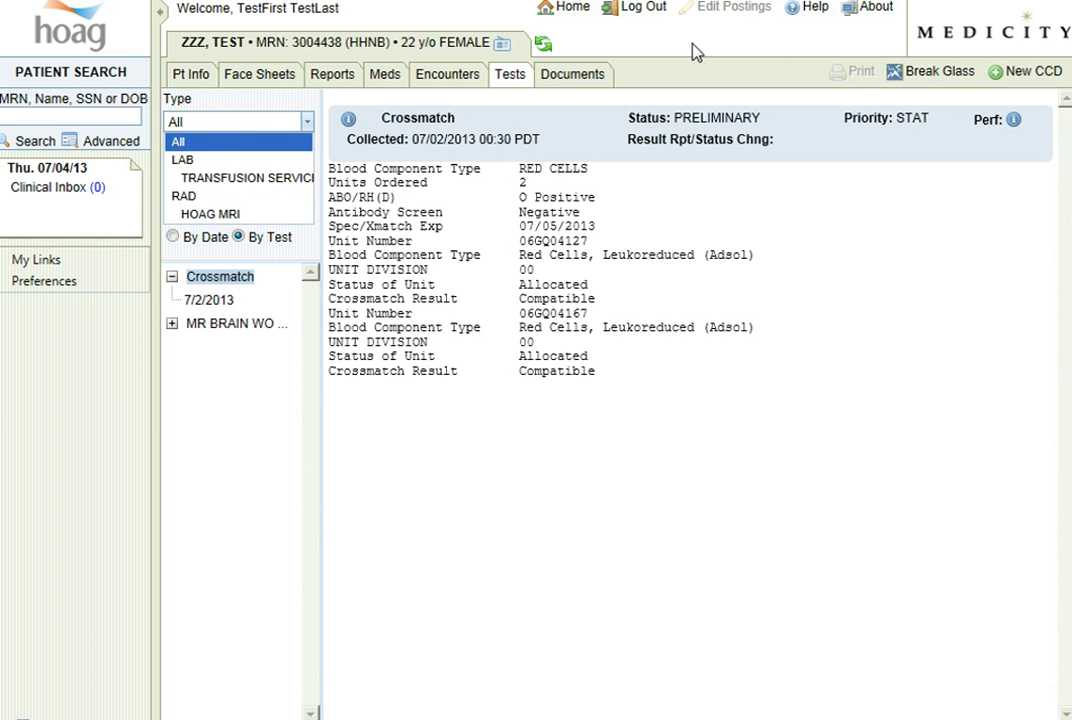
- Open the Summarization of Episode Note dated 07/03/2013 from the patient's documents
left_click(558, 86)
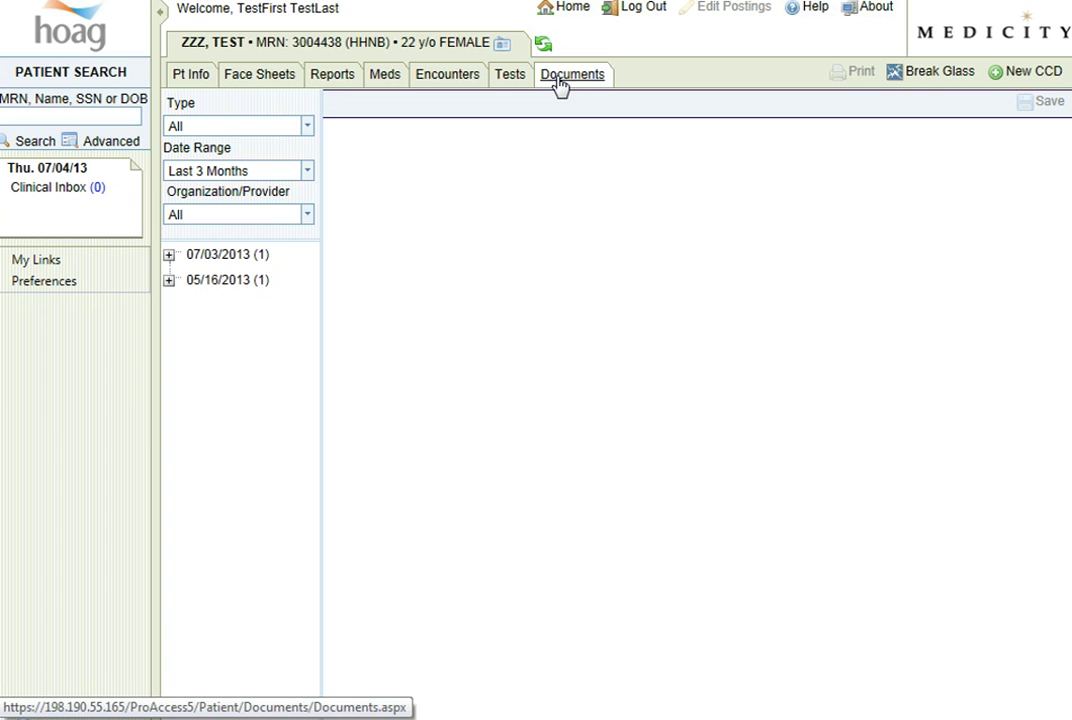
left_click(256, 257)
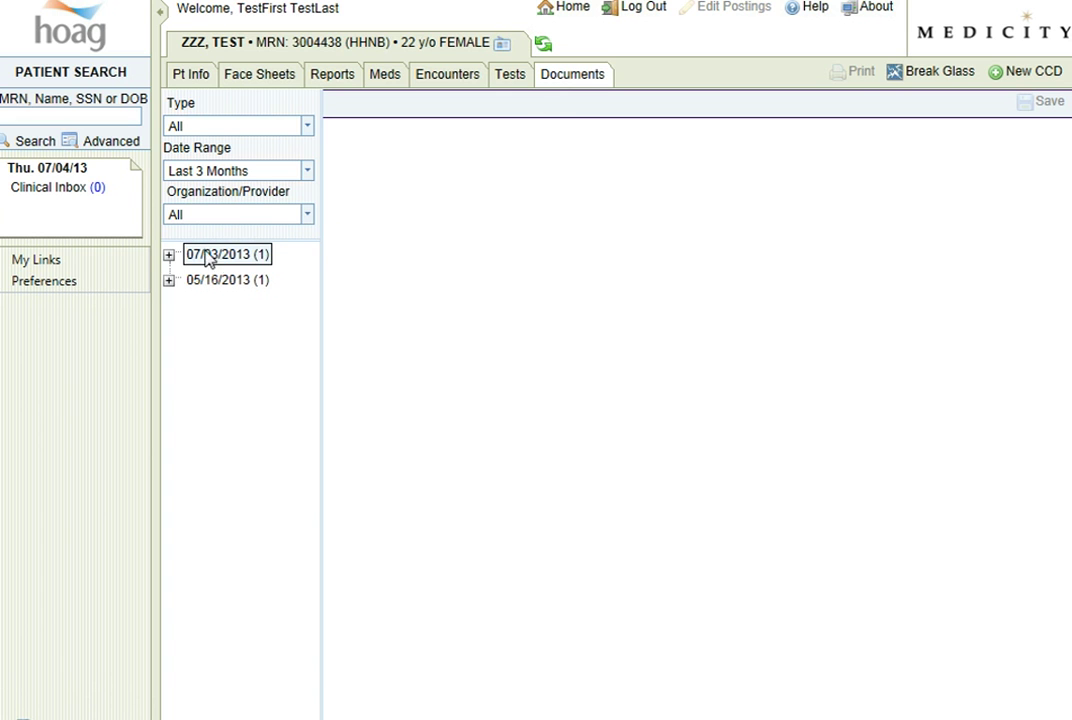
left_click(169, 256)
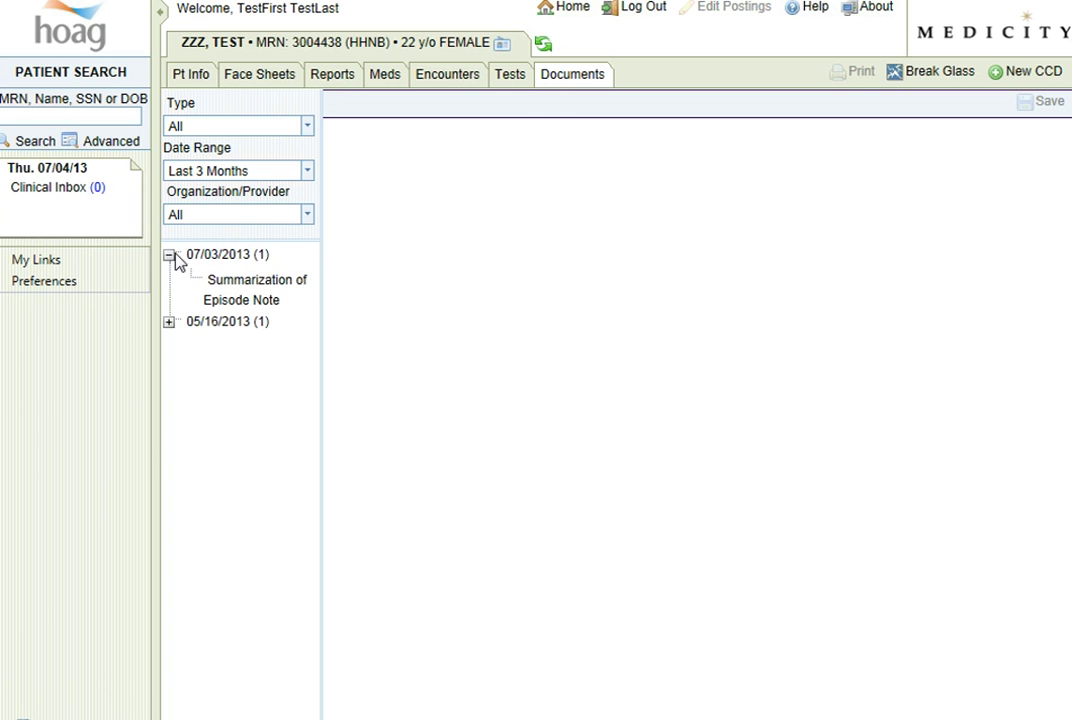
left_click(192, 259)
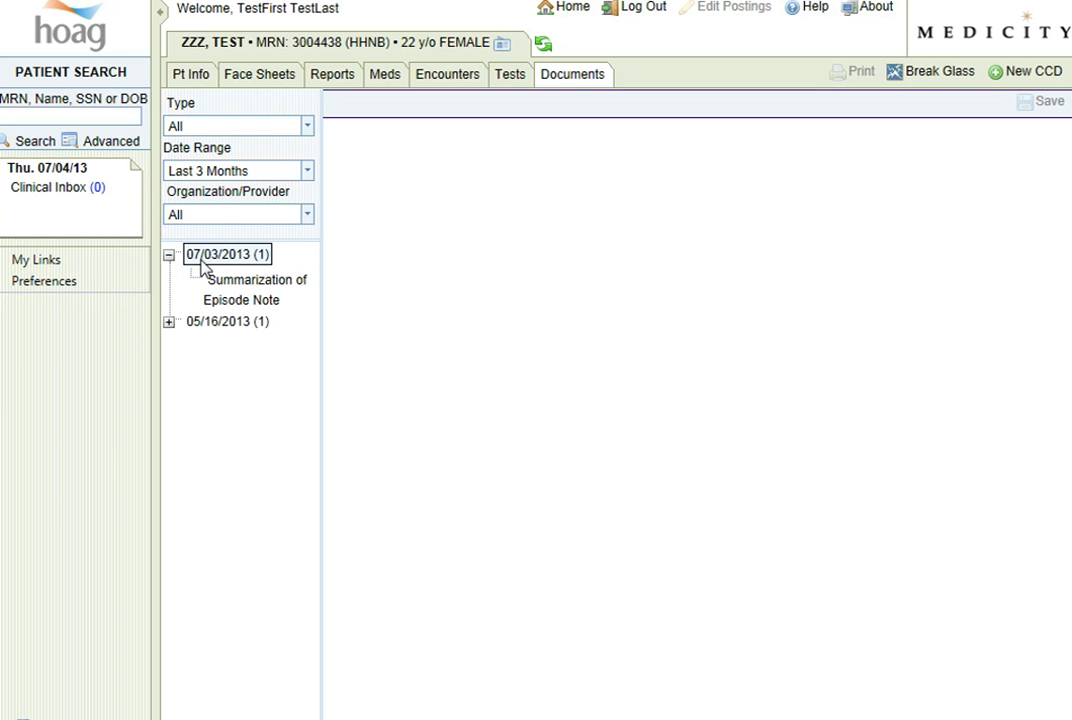
left_click(228, 286)
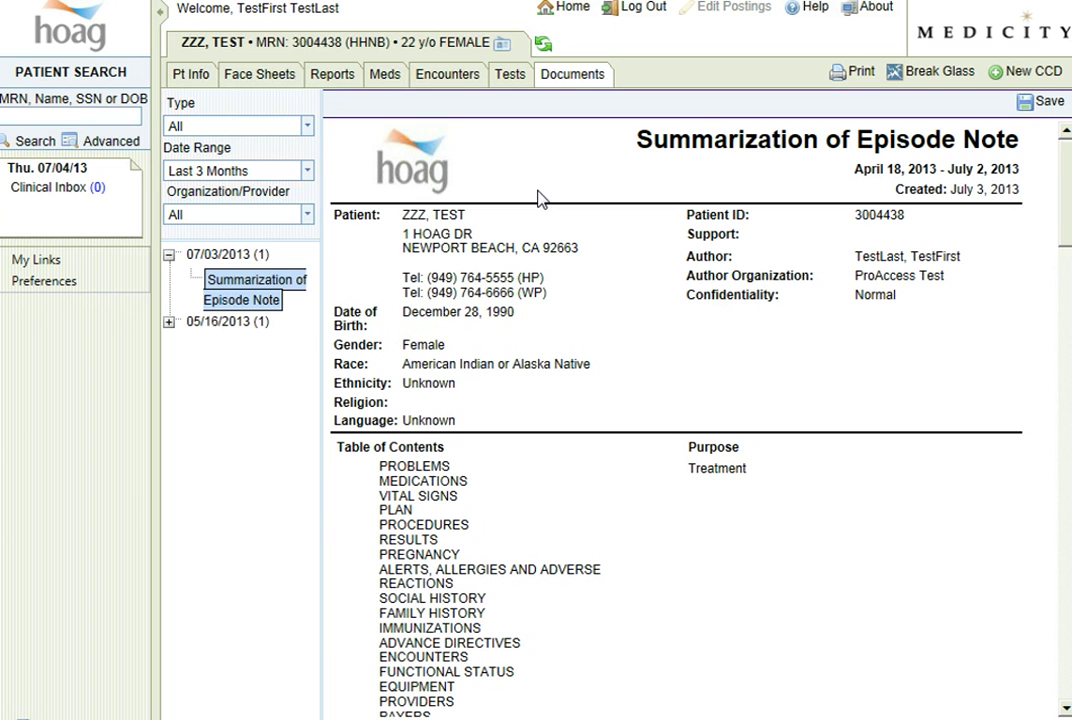
- Request an update of the patient's medication history and open the patient's reports
left_click(384, 76)
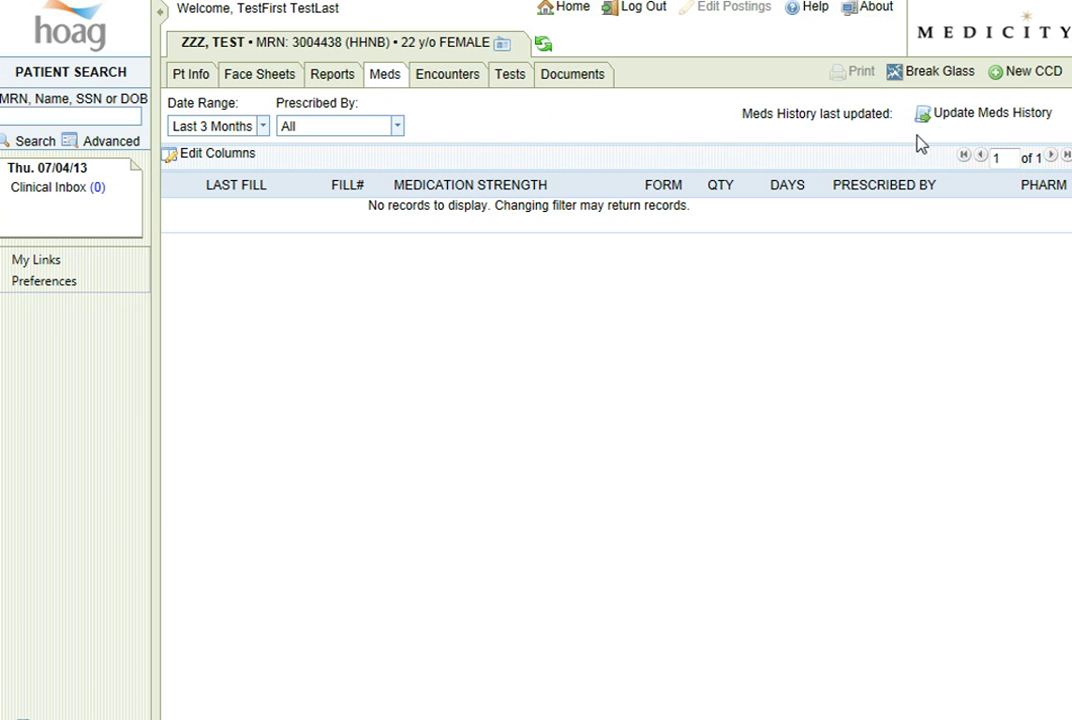
left_click(975, 120)
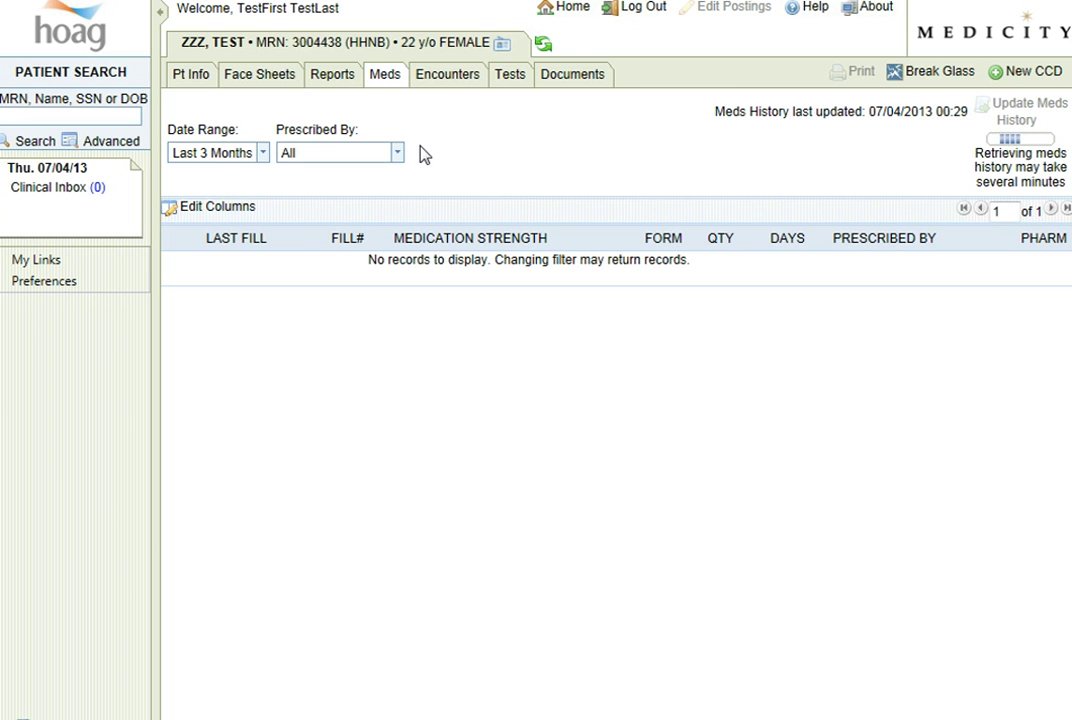
left_click(336, 82)
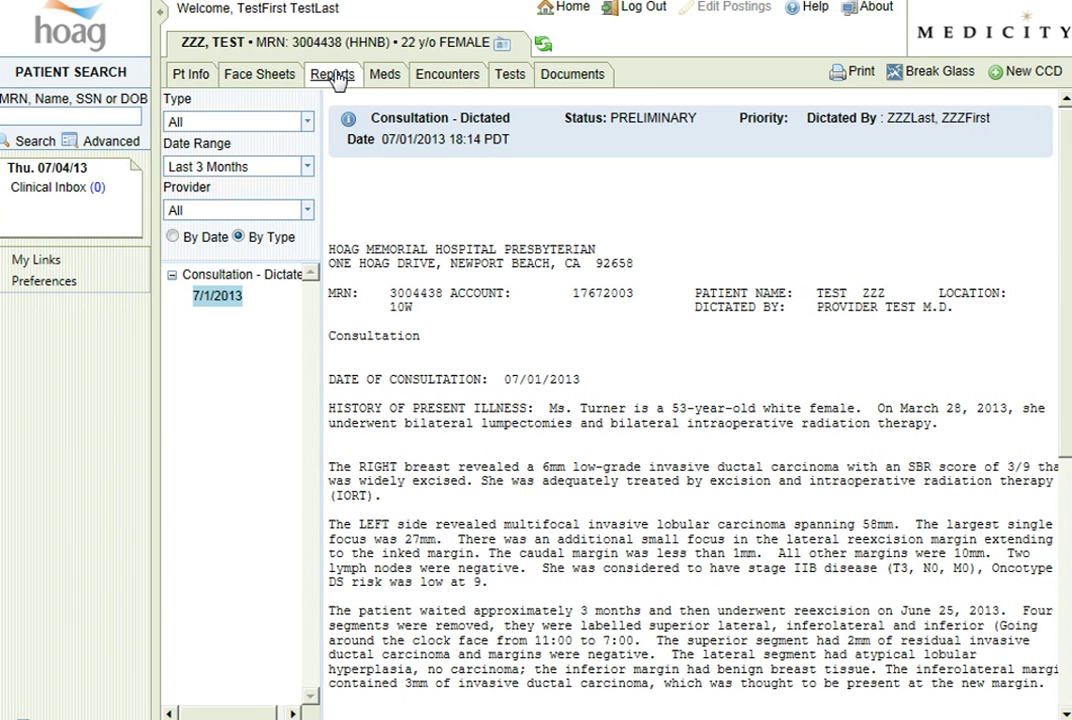
- Review the patient's face sheet, expanding its Problem List section
left_click(264, 75)
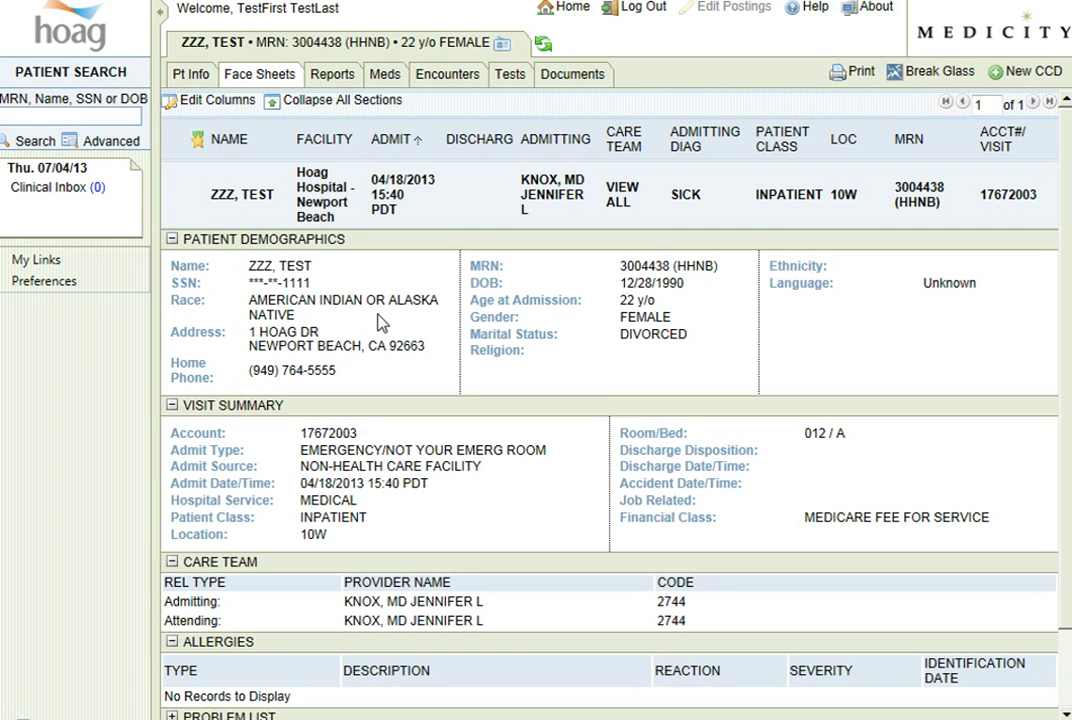
scroll(383, 318, "down", 1)
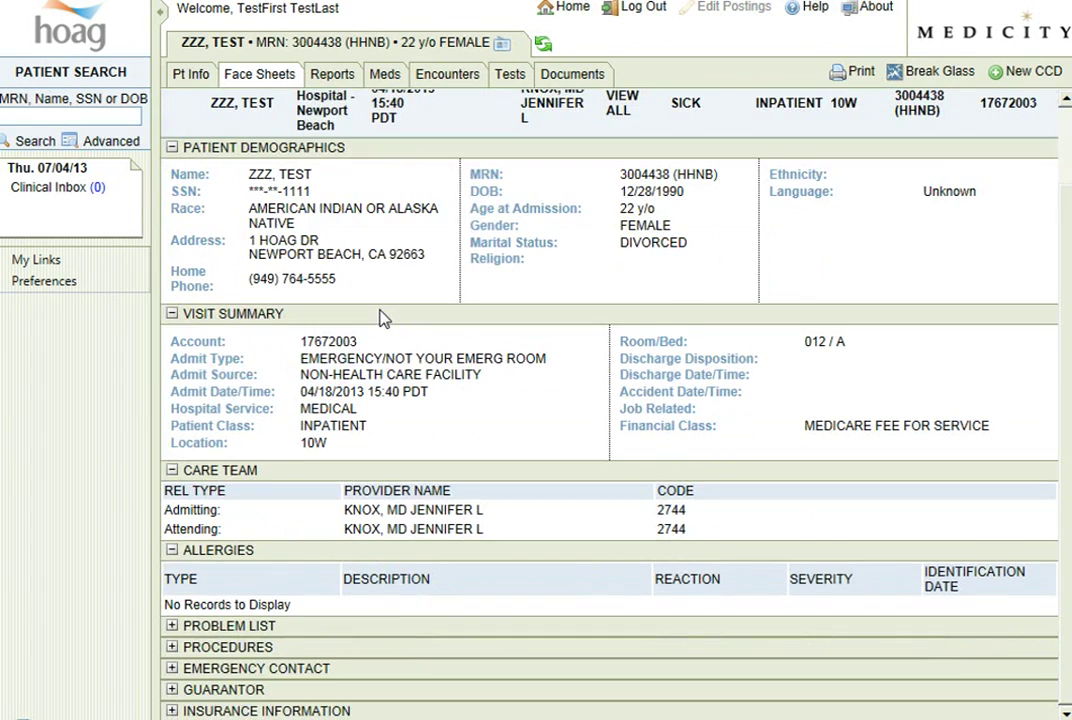
left_click(172, 626)
scroll(190, 615, "down", 1)
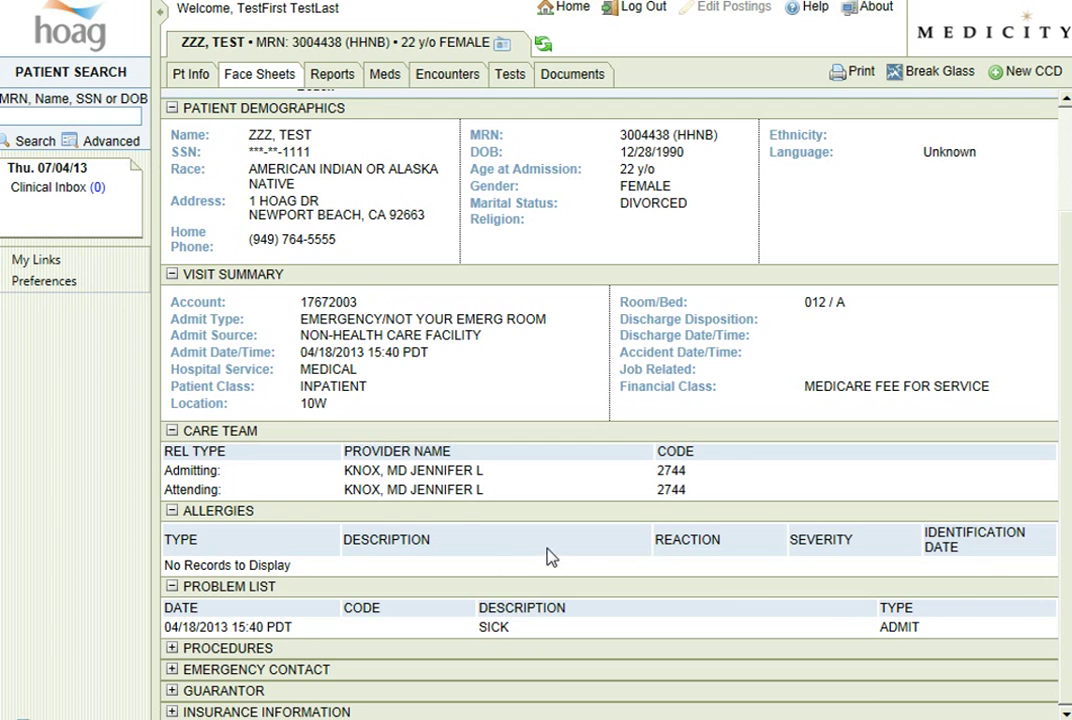
scroll(548, 557, "up", 3)
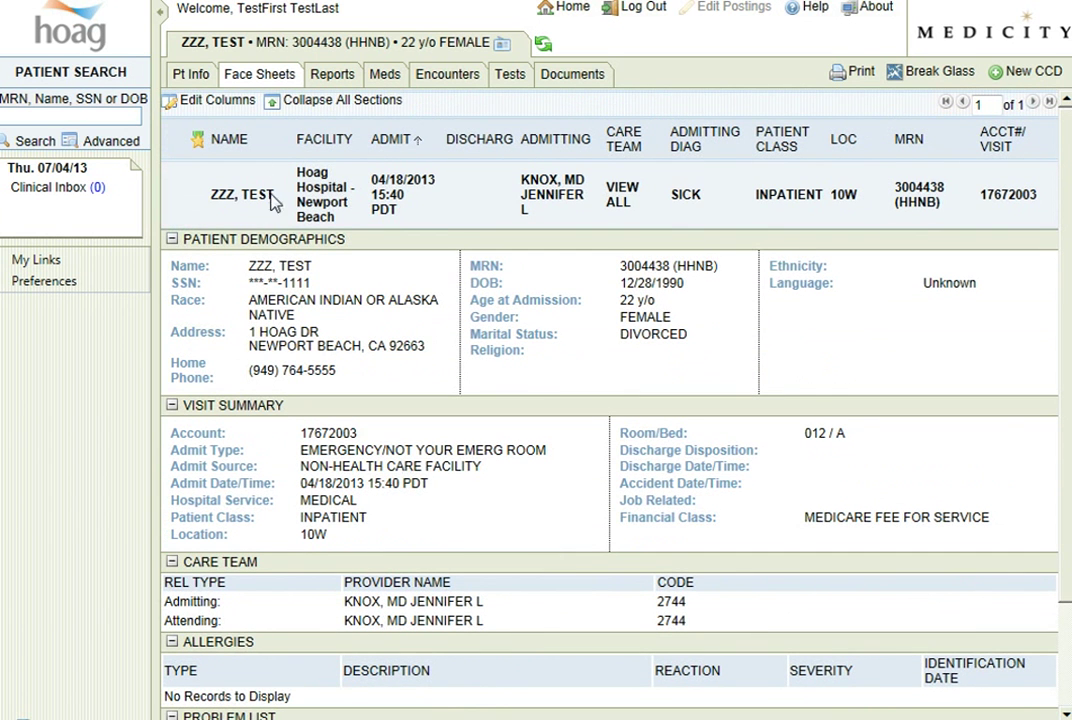
- Open the patient's general information and list the facilities available for the current patient profile
left_click(192, 76)
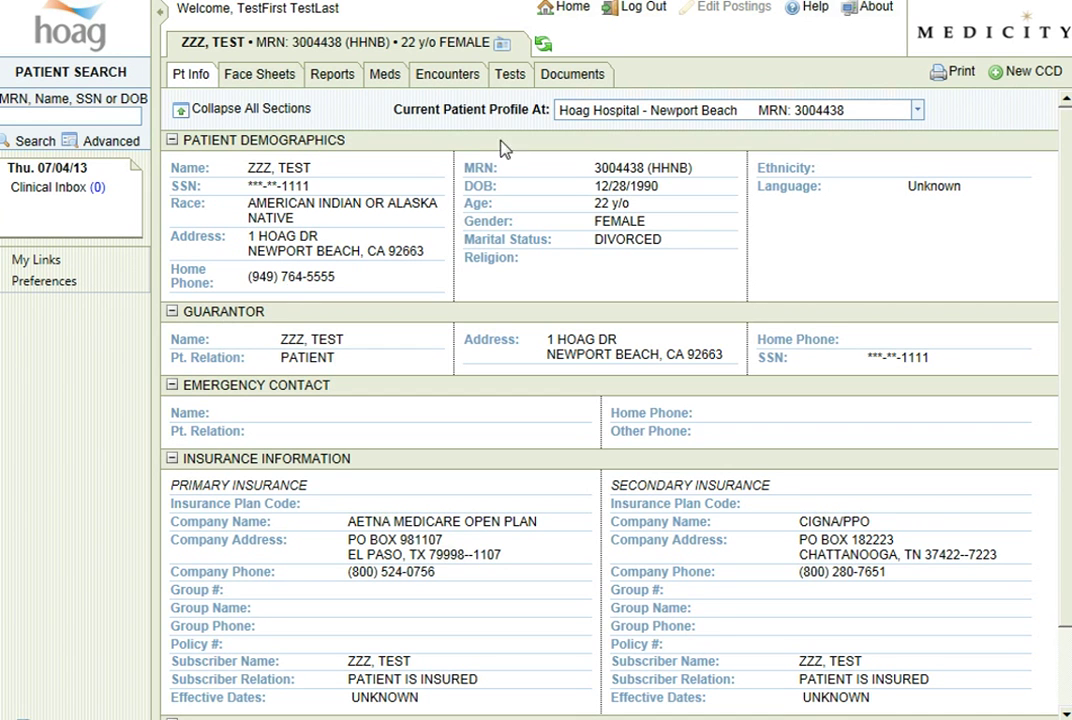
left_click(598, 115)
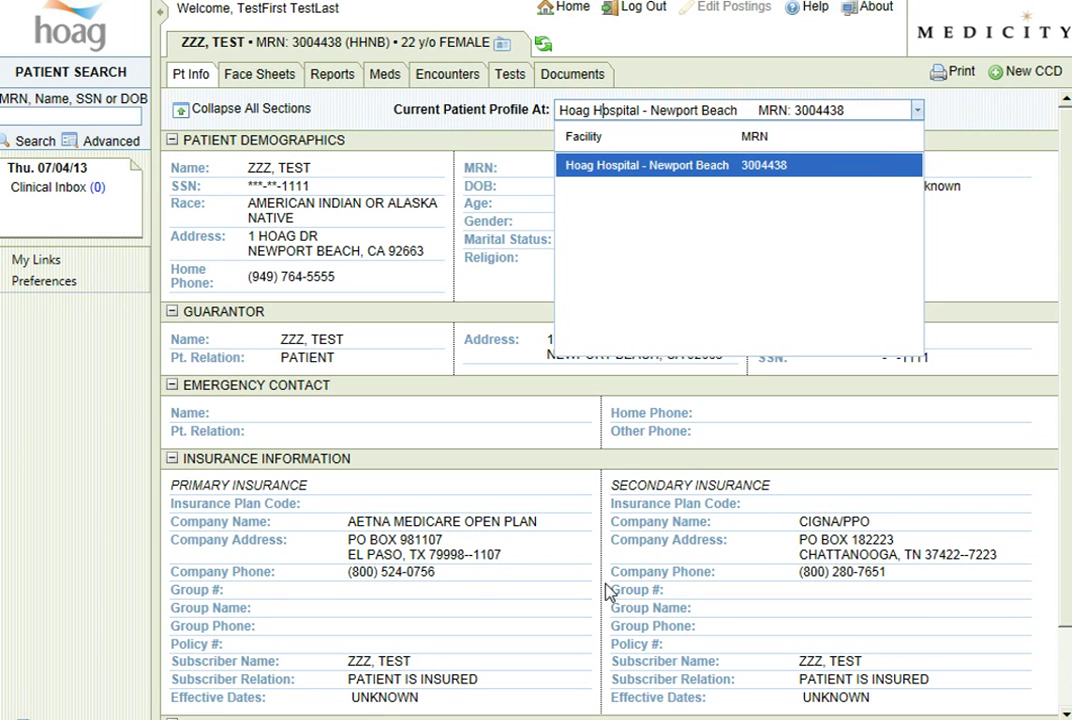
- Switch to the PDF with the Hoag Health Information Exchange contact page and show it in full screen
mouse_move(415, 718)
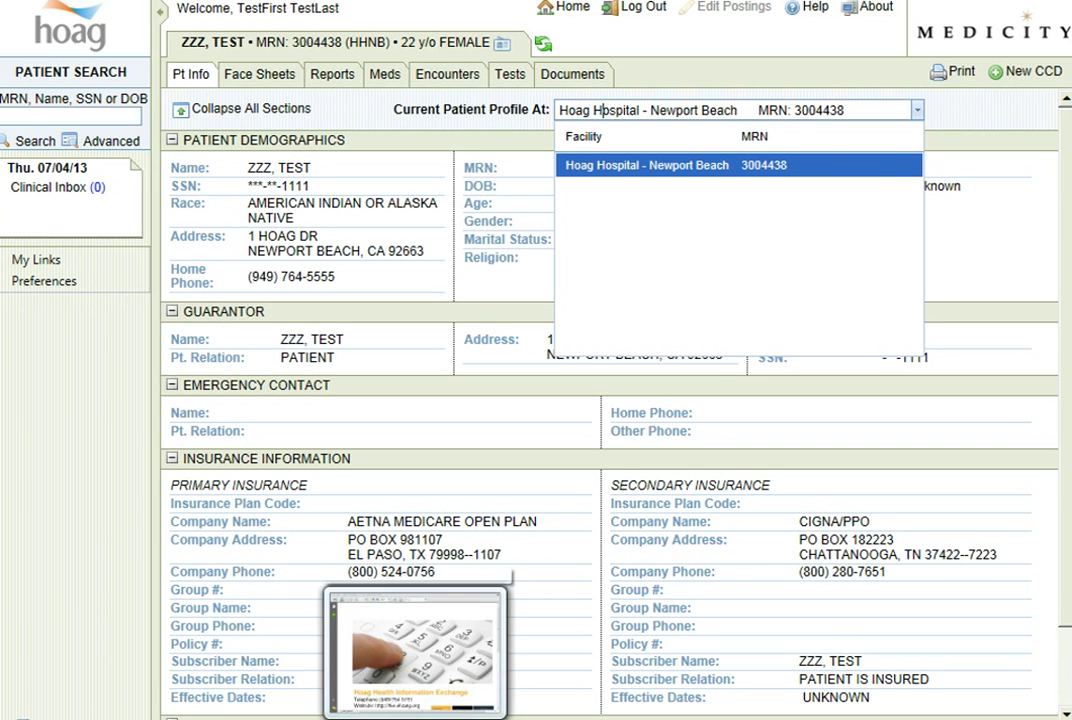
left_click(415, 650)
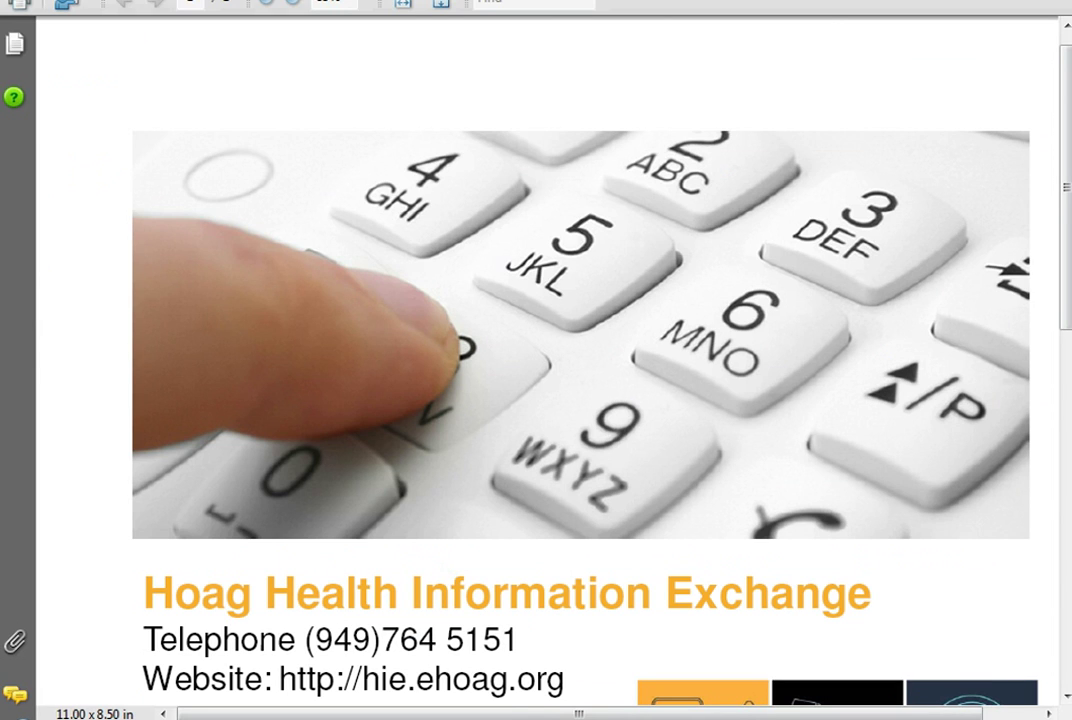
key("ctrl+l")
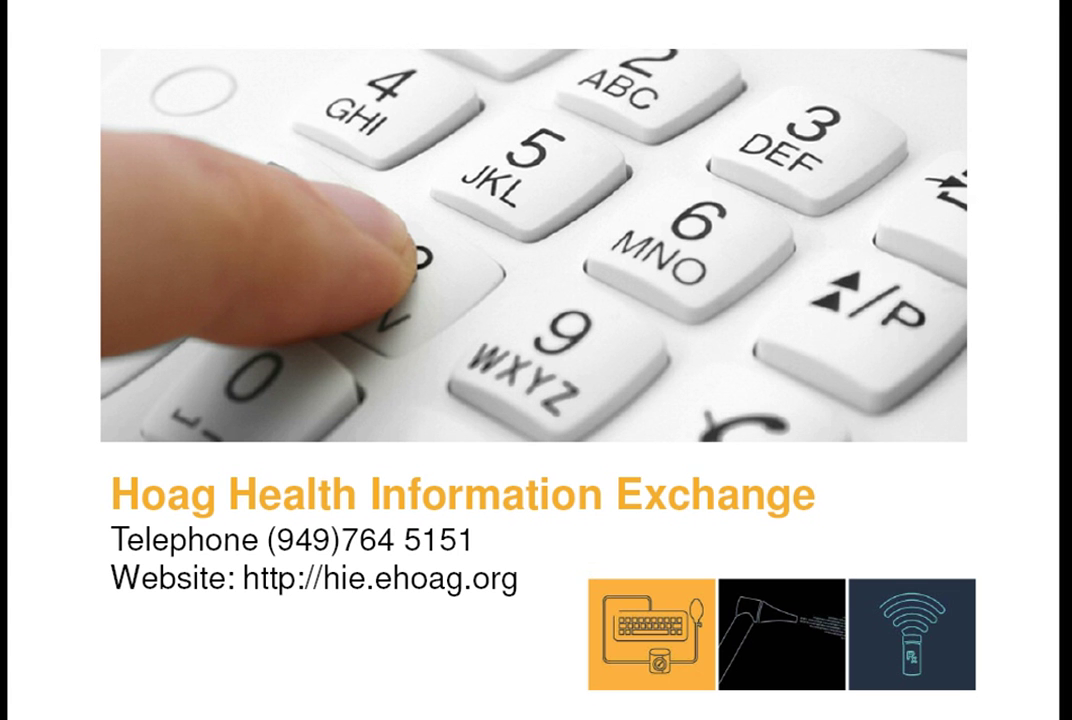